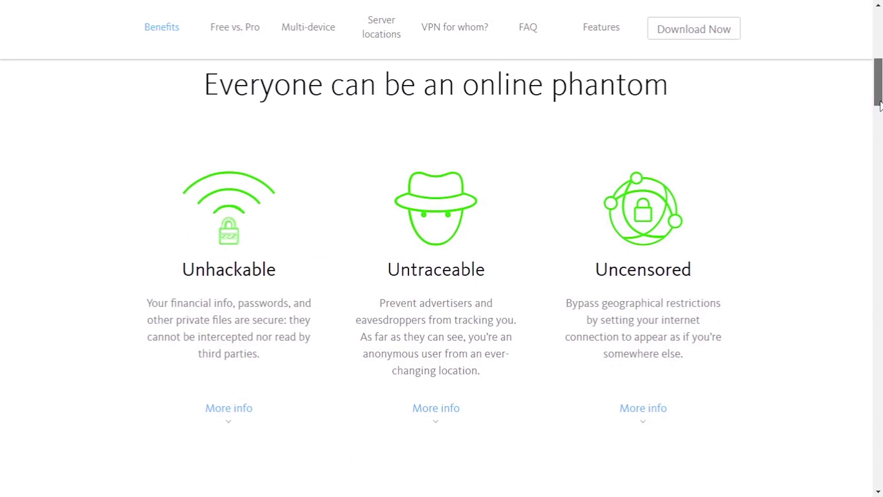
Step: Scroll the Phantom VPN site through Free vs. Pro, Multi-device and Features to the footer
drag(879, 104, 878, 170)
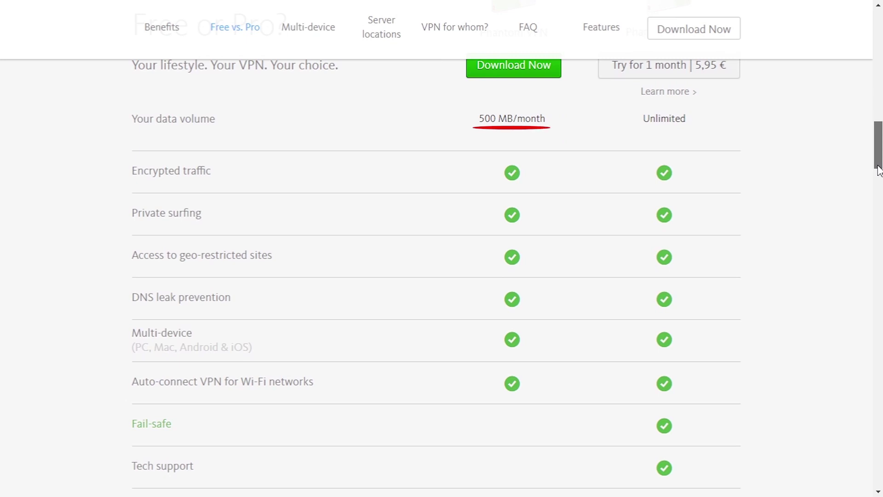
drag(879, 170, 877, 225)
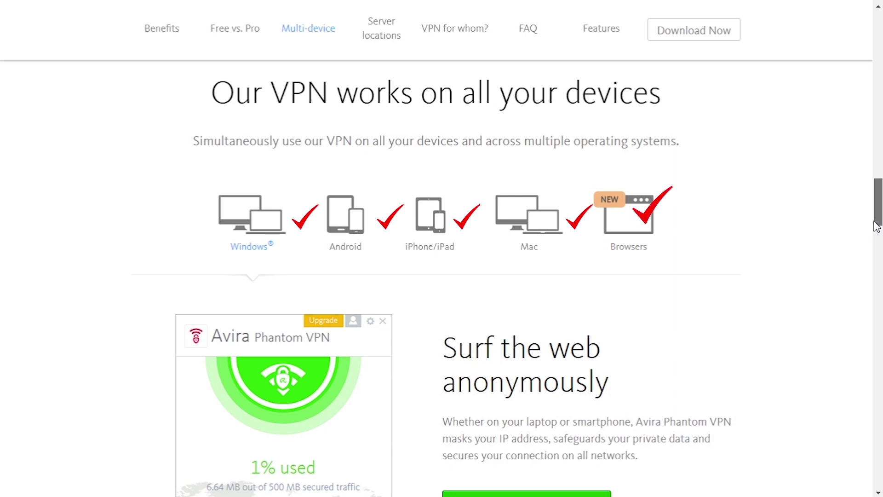
drag(876, 226, 857, 442)
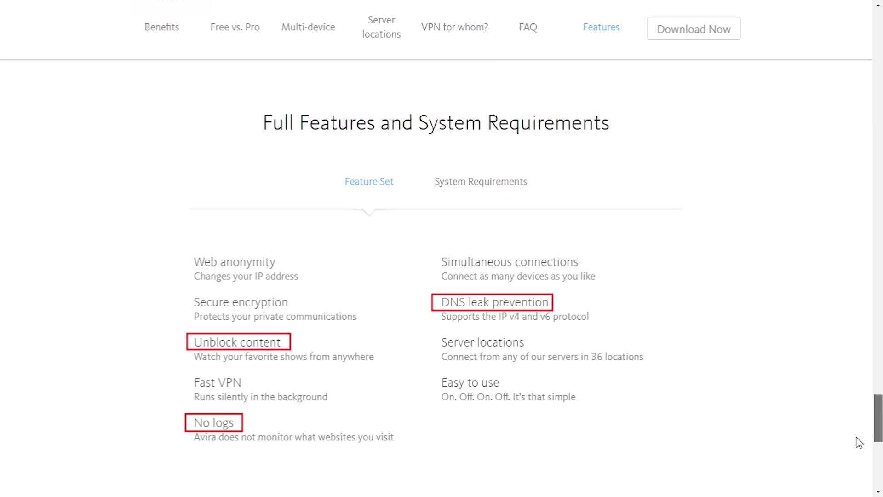
scroll(858, 443, down, 8)
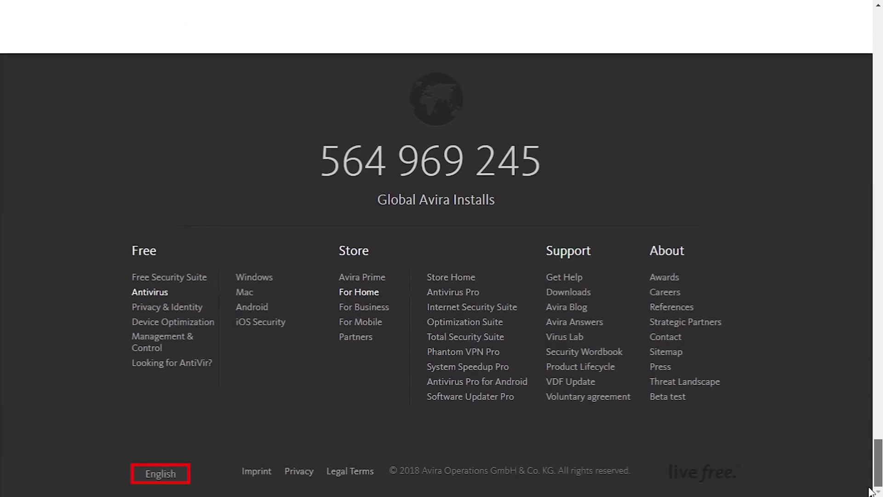
Step: Scroll the vpnMentor coupons to Avira's plans: 5,95 € monthly, 47,95 € annual, 3,95 € mobile
click(688, 232)
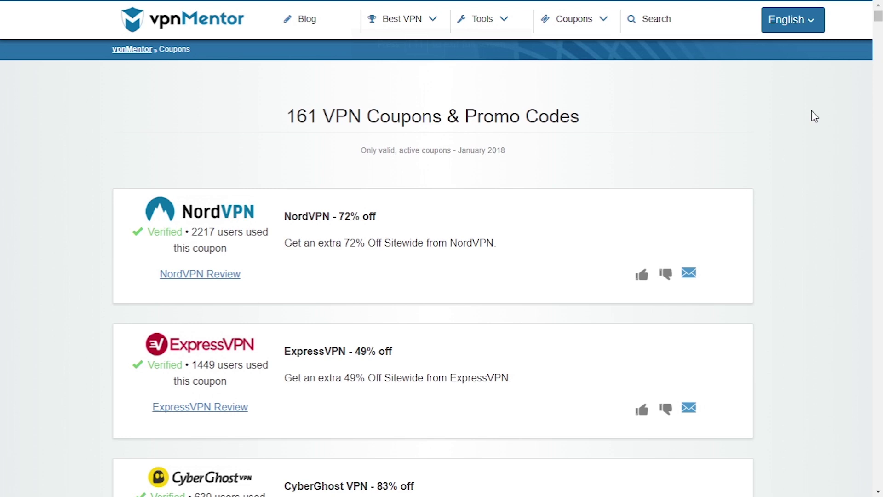
scroll(811, 110, down, 12)
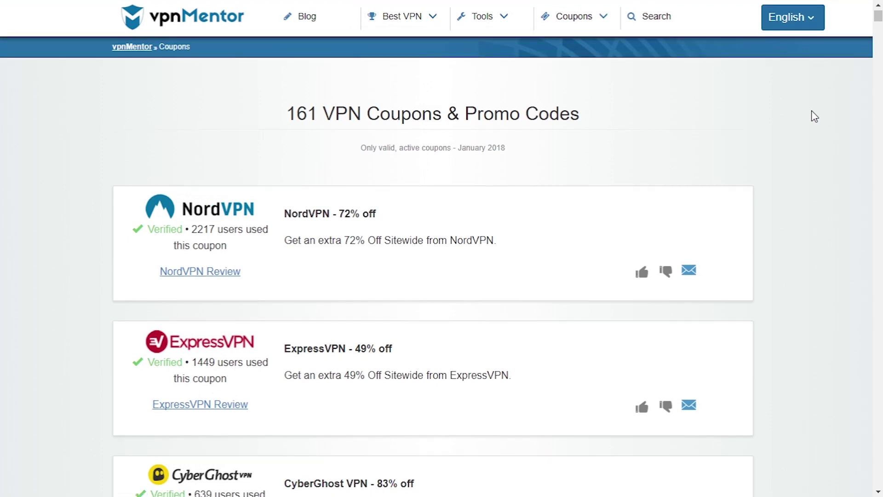
scroll(811, 110, down, 20)
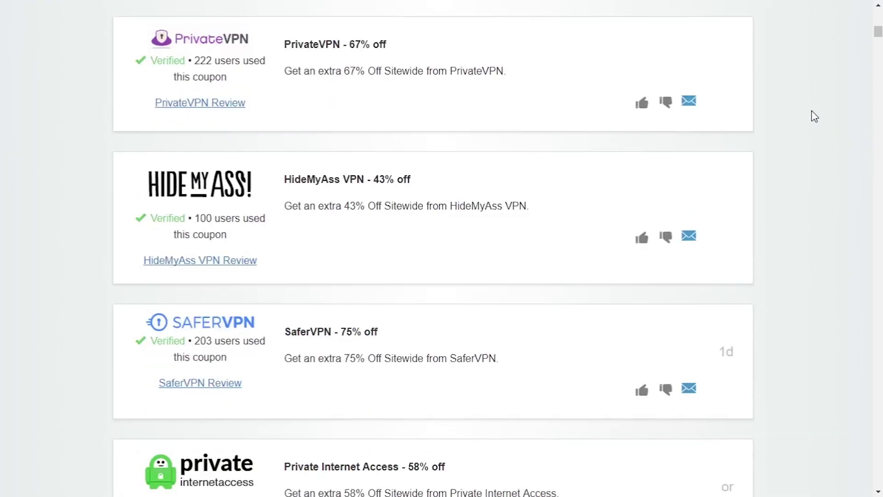
scroll(812, 112, down, 20)
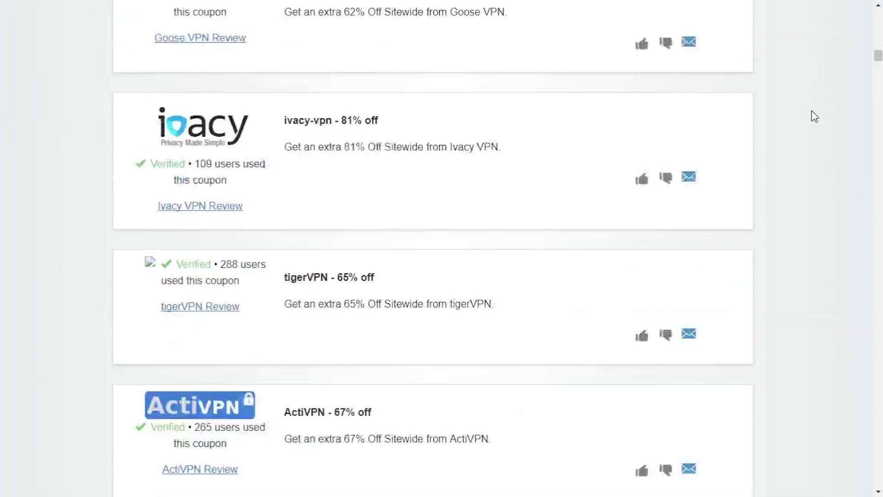
scroll(811, 110, down, 20)
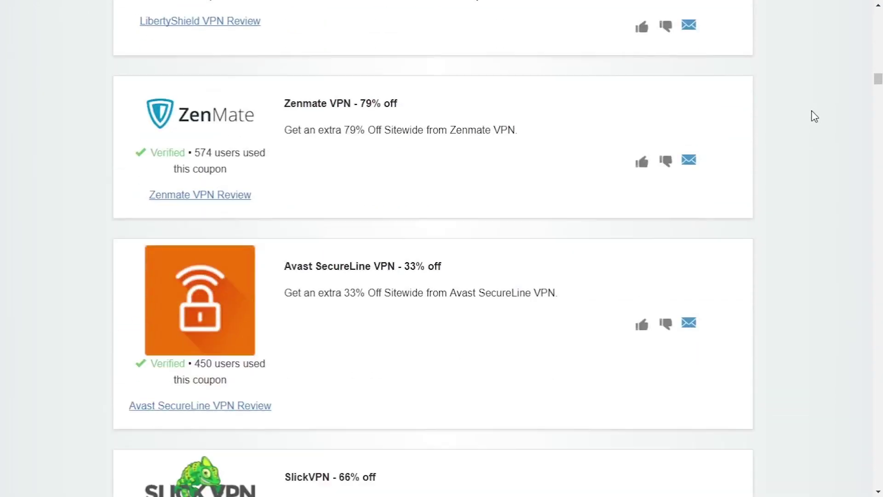
scroll(811, 111, down, 14)
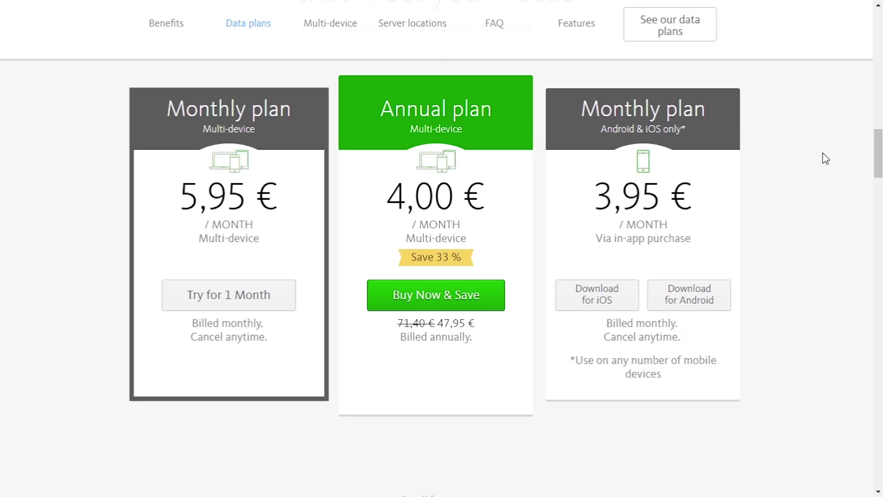
Step: Choose the €5.95 one-month multi-device plan, check out, and pay with PayPal
click(224, 303)
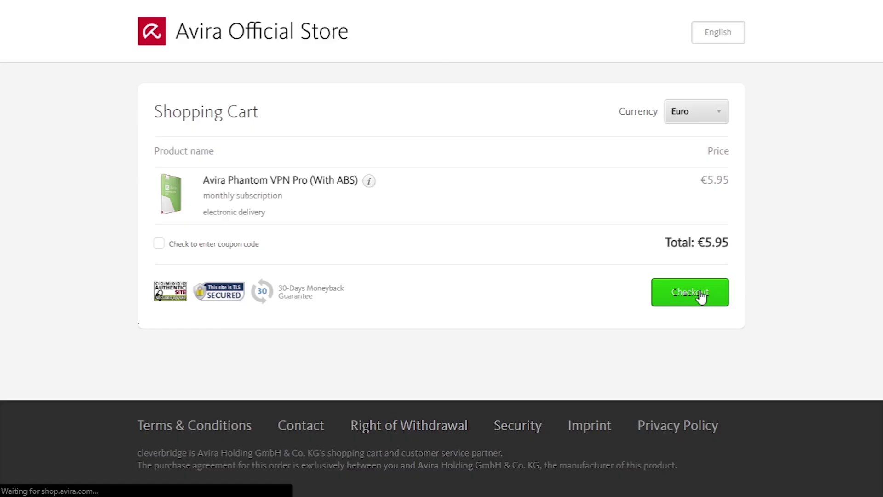
click(698, 296)
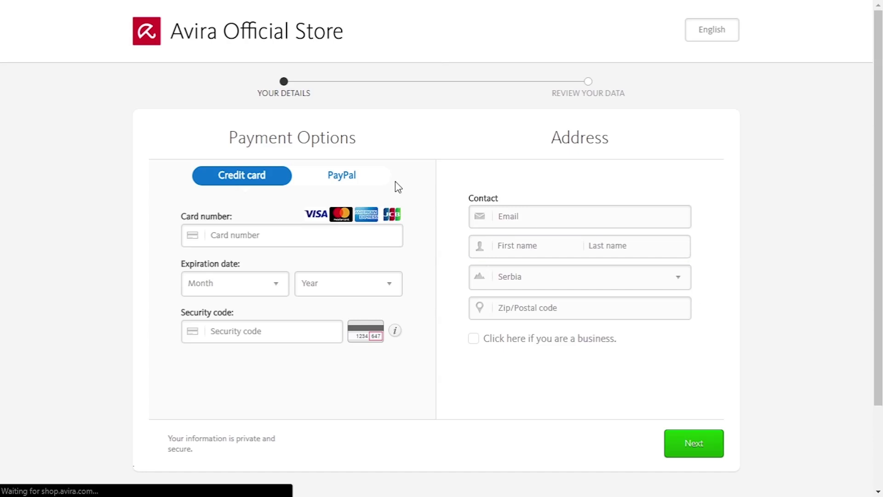
click(347, 180)
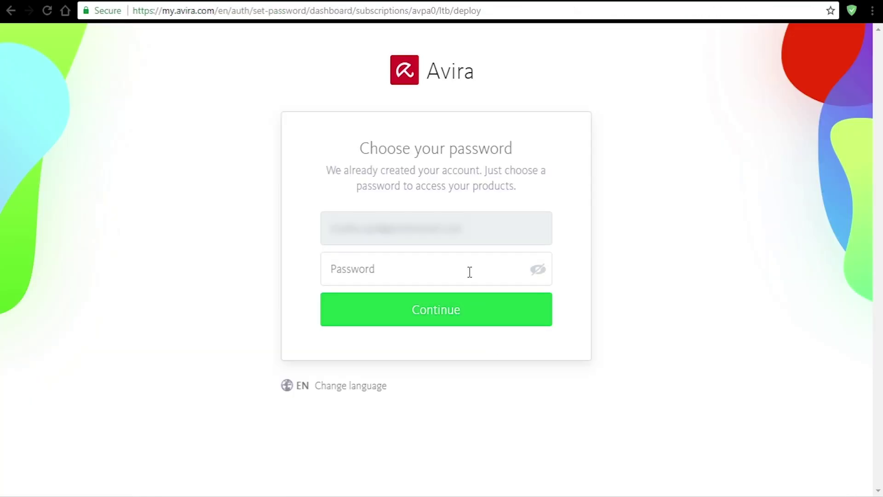
Step: Set and submit a new Avira account password
click(473, 272)
text(••••••••••••••)
key(Return)
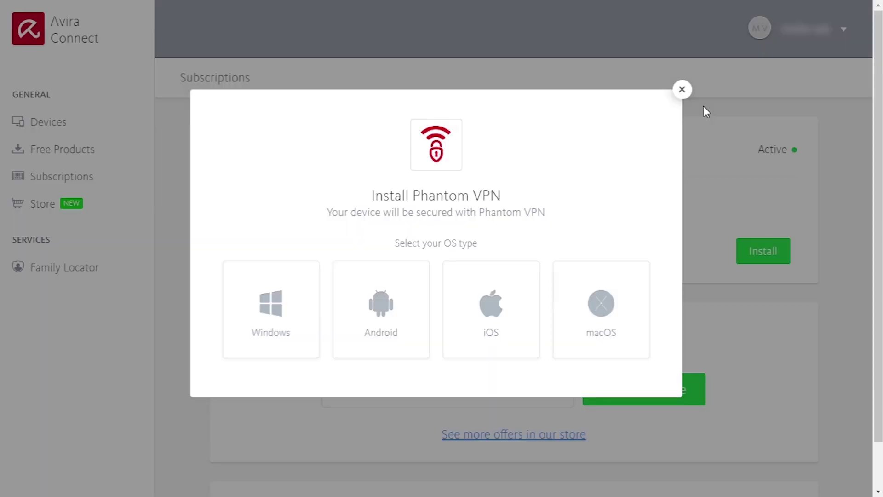
Step: Download the Windows Phantom VPN installer
click(271, 306)
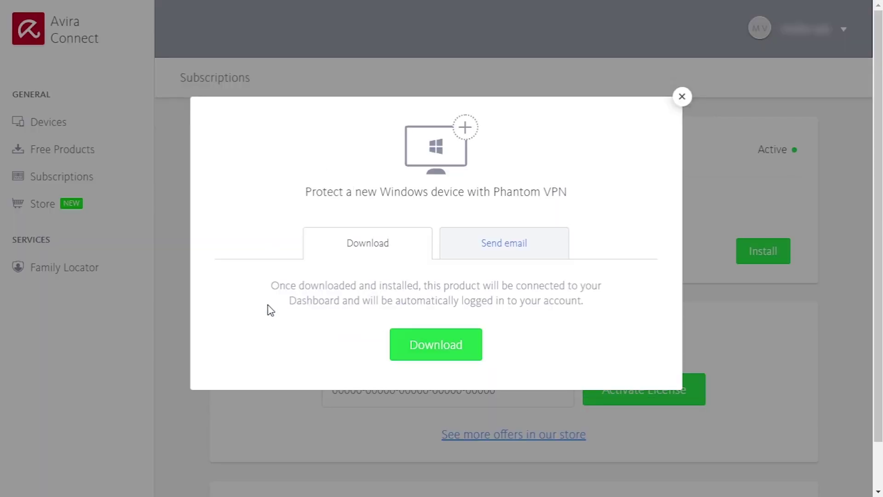
click(431, 348)
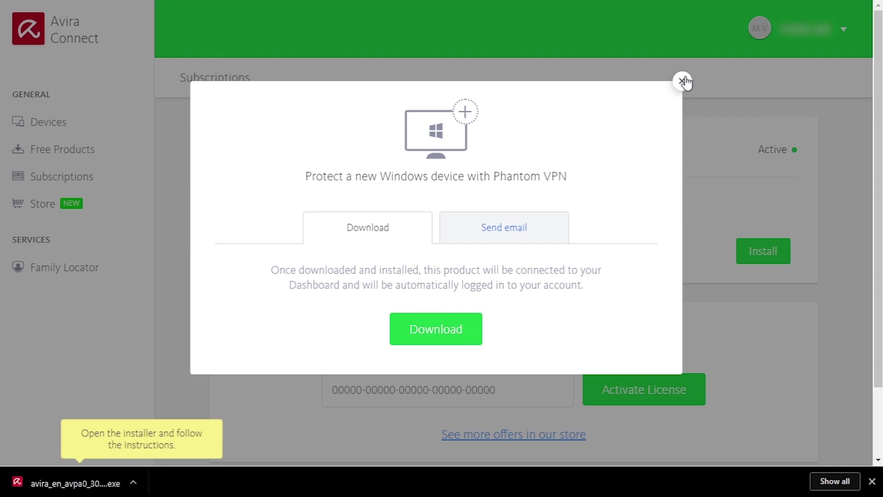
click(681, 81)
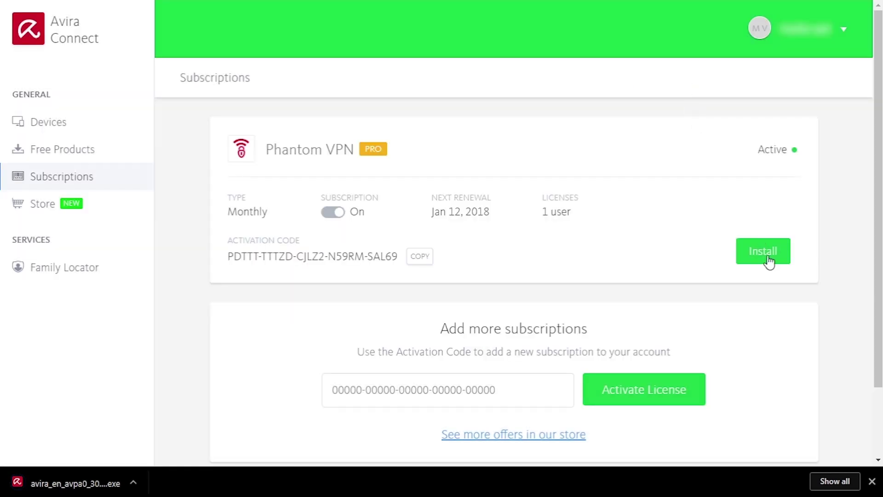
click(868, 481)
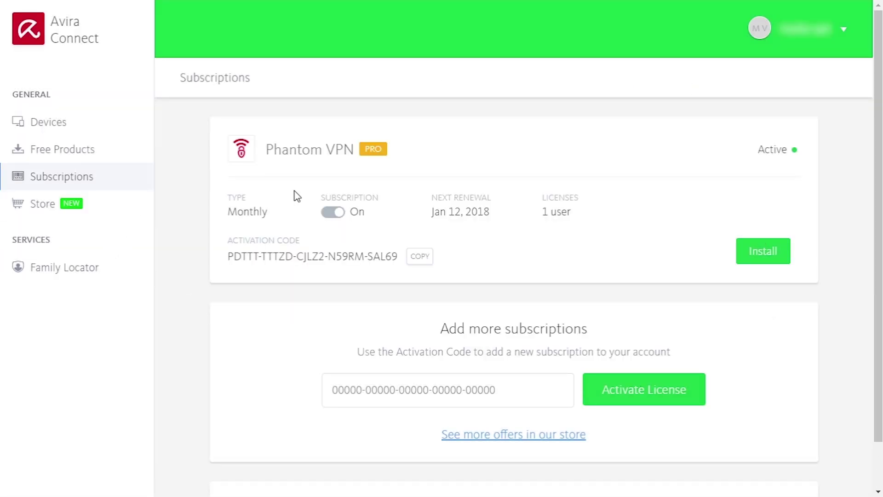
Step: Turn off automatic renewal of the Phantom VPN Pro subscription
click(333, 213)
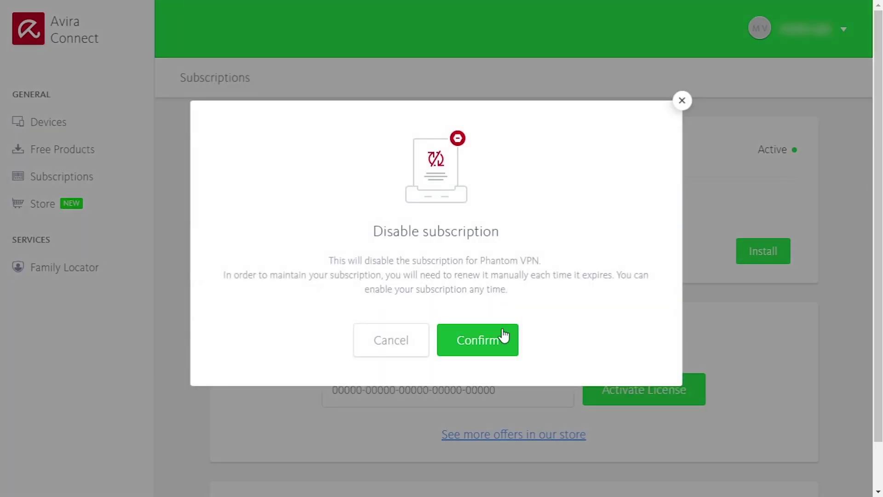
click(461, 339)
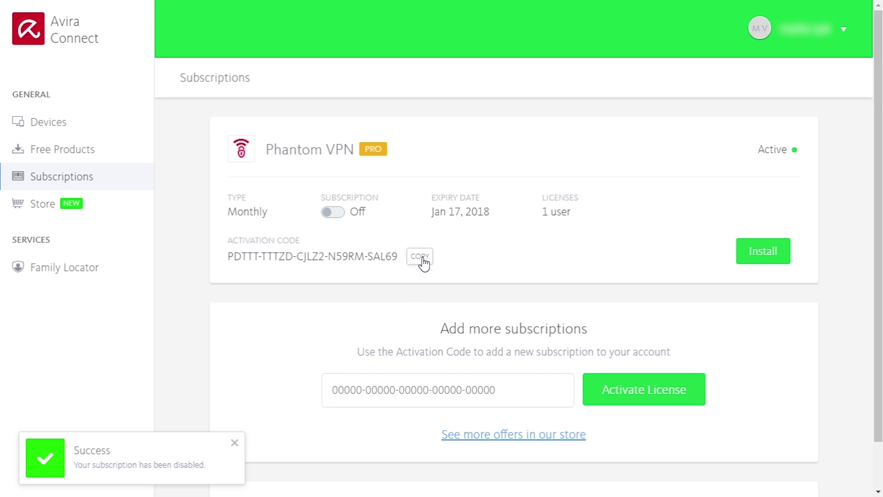
click(234, 442)
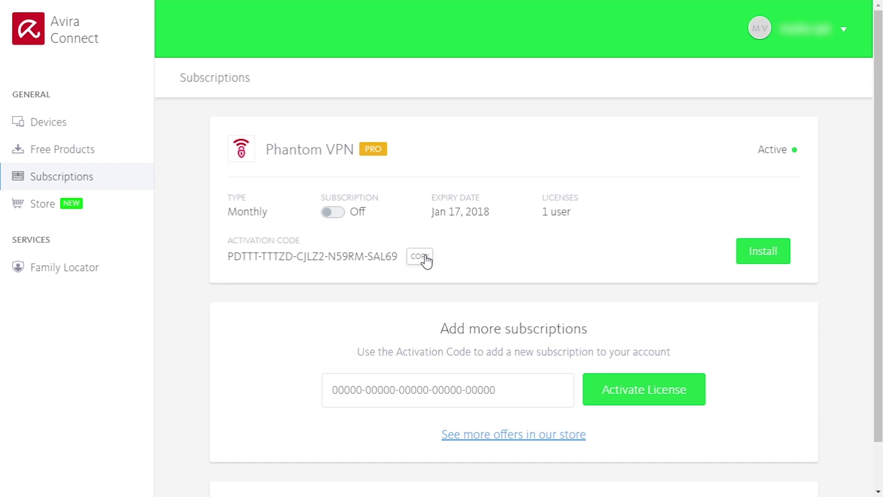
scroll(189, 217, down, 2)
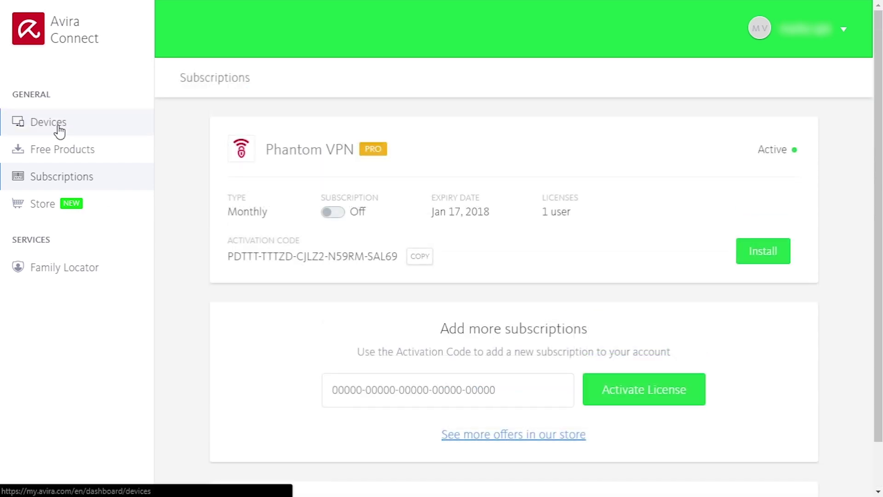
Step: Browse the Devices, Free Products and Store pages, then scroll through Family Locator
click(59, 127)
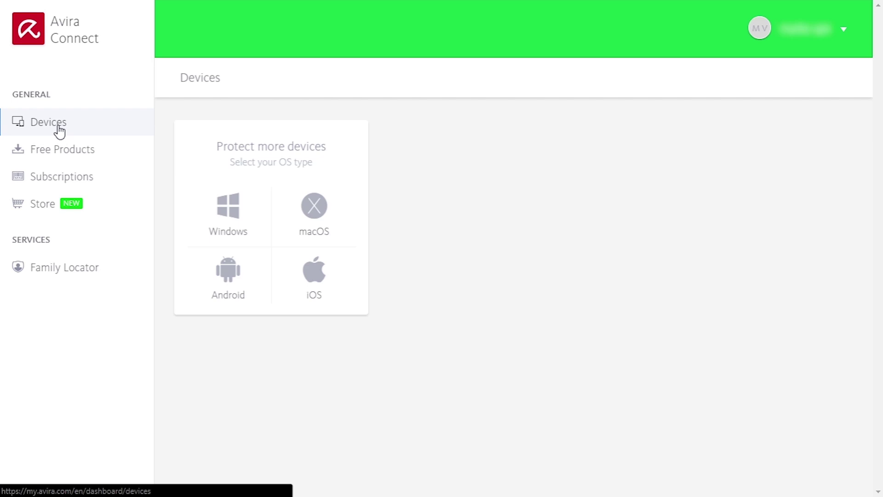
click(63, 158)
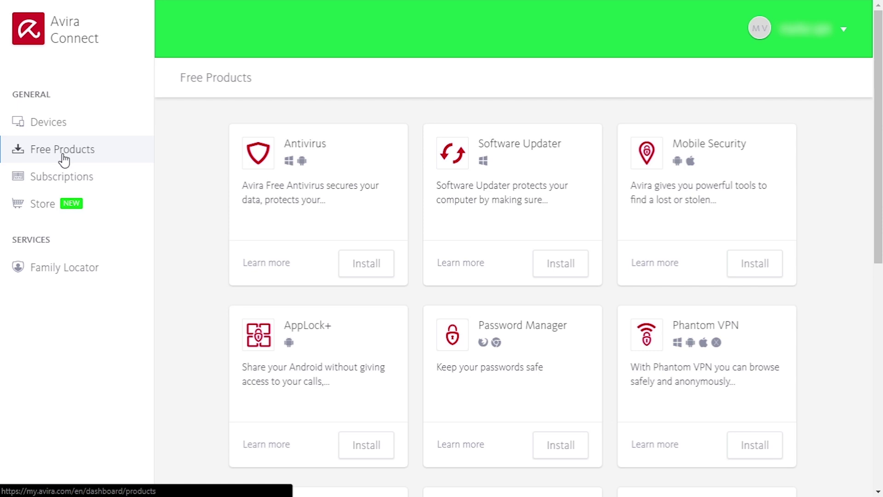
click(51, 205)
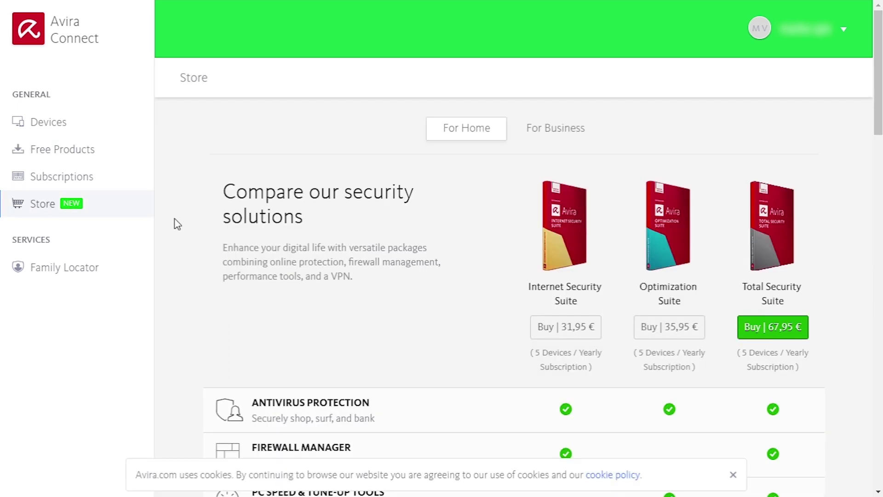
drag(872, 90, 865, 455)
click(80, 271)
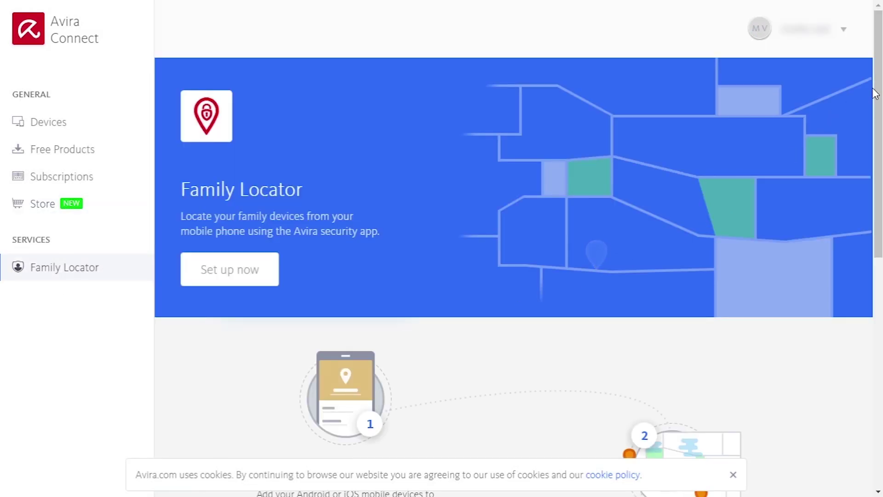
drag(876, 94, 873, 365)
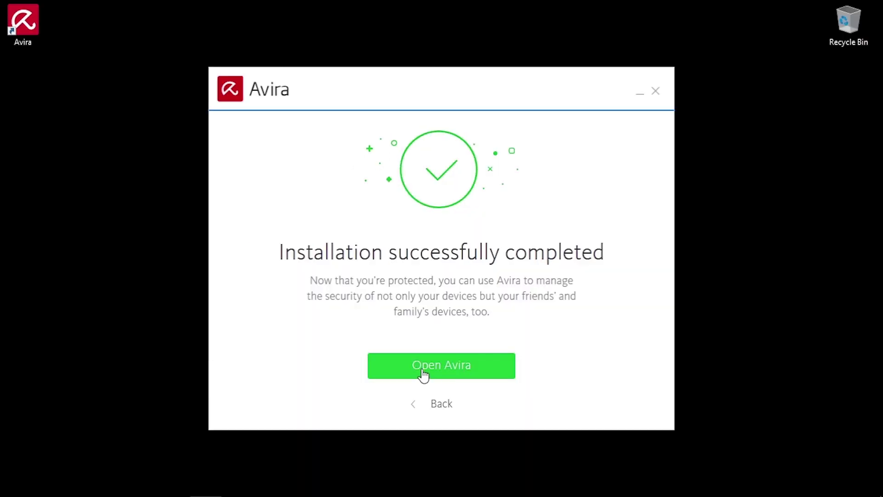
Step: Finish the installation and launch Phantom VPN Pro from the installed products list
click(422, 374)
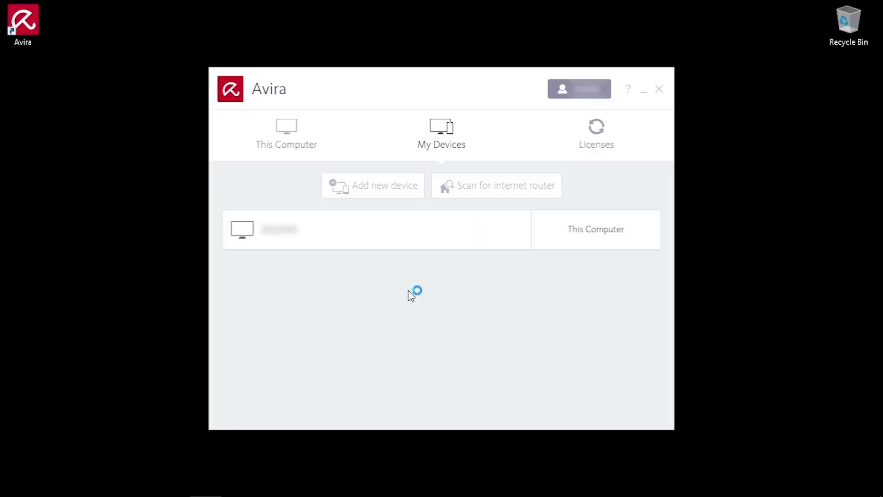
click(292, 144)
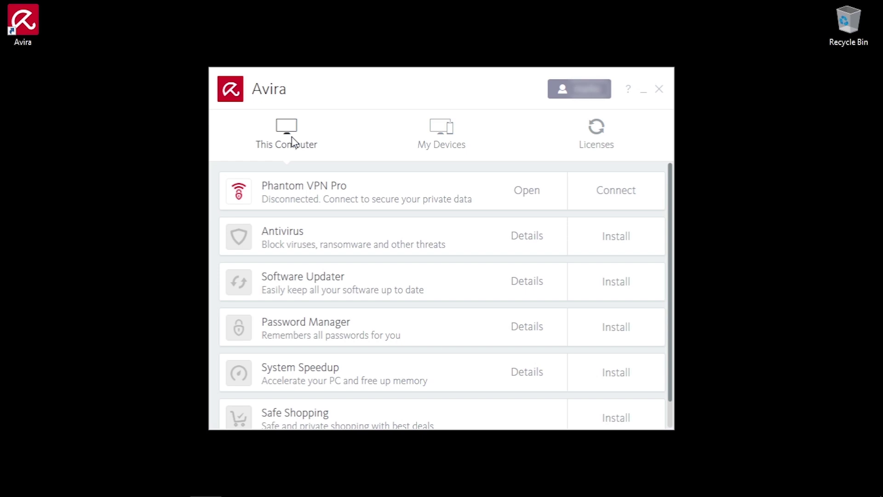
scroll(426, 276, down, 1)
scroll(427, 277, up, 1)
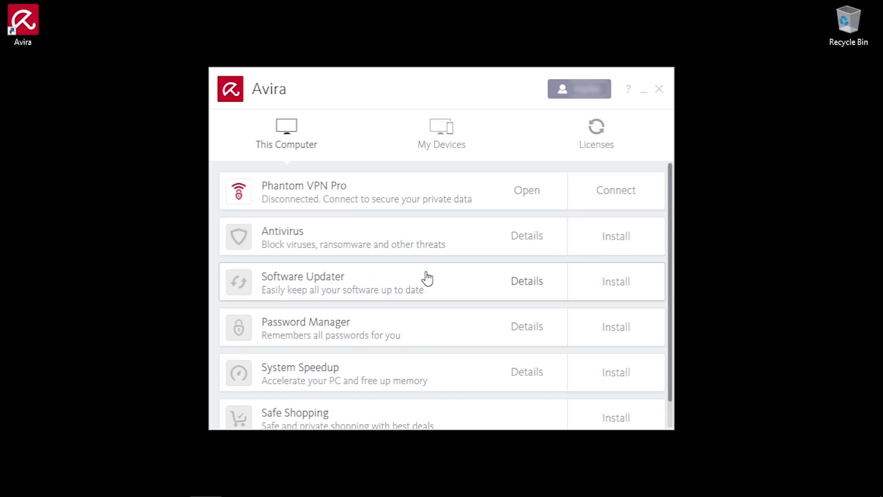
click(527, 197)
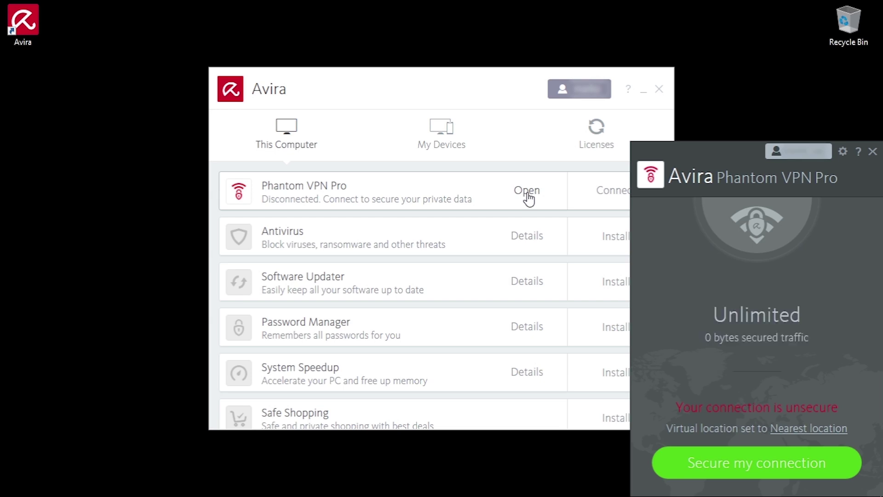
click(659, 89)
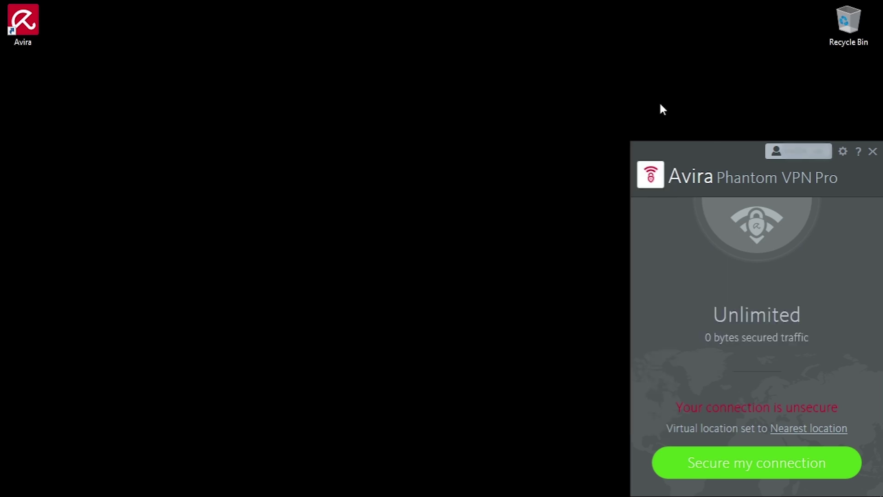
Step: Secure the connection, review the VPN settings, then disconnect
click(716, 465)
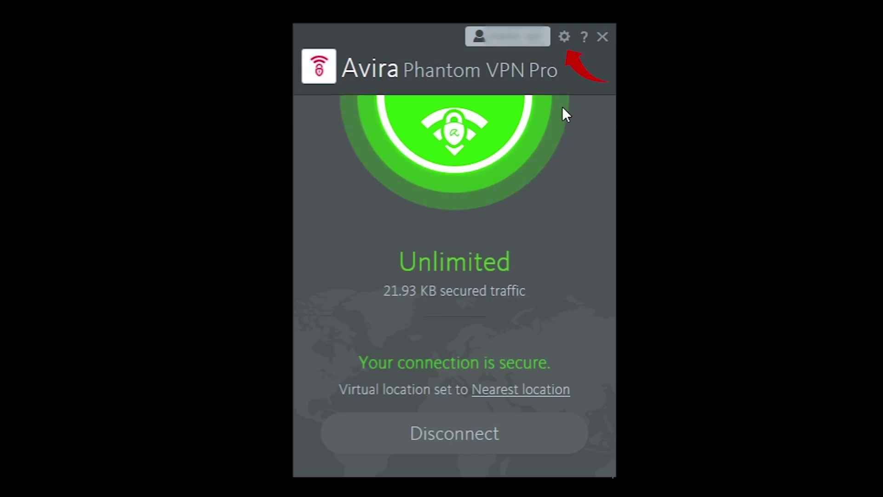
click(563, 38)
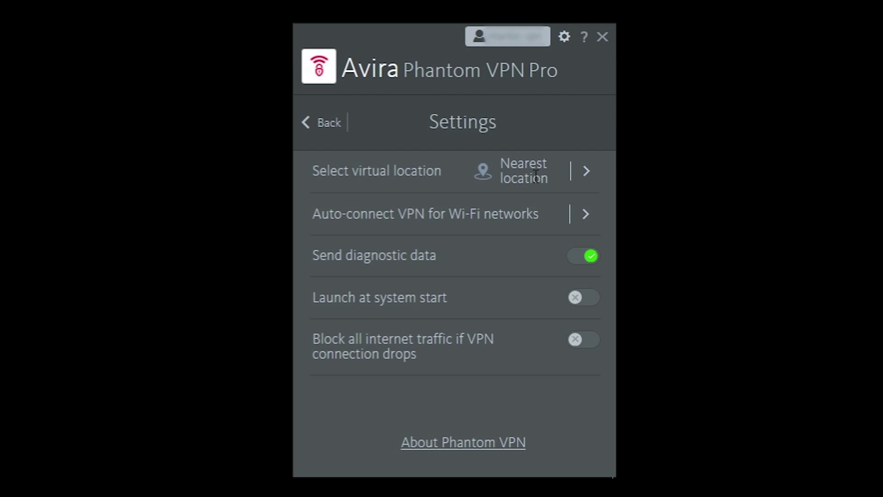
click(324, 123)
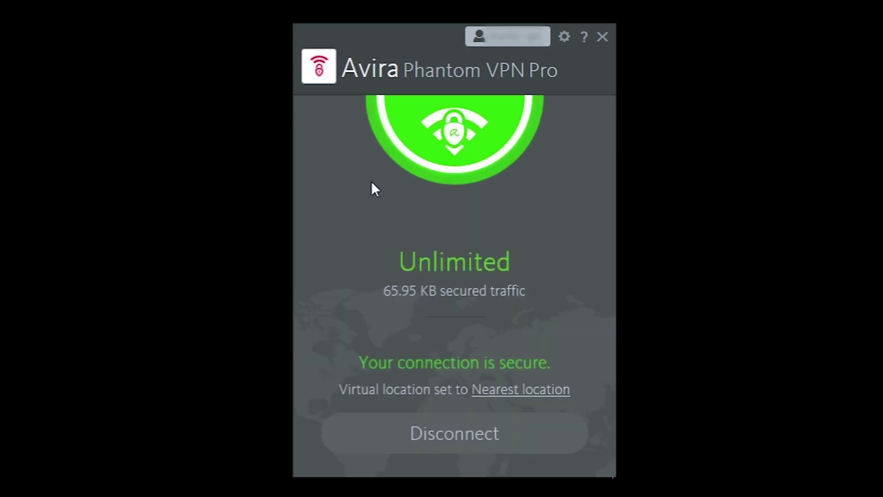
click(449, 442)
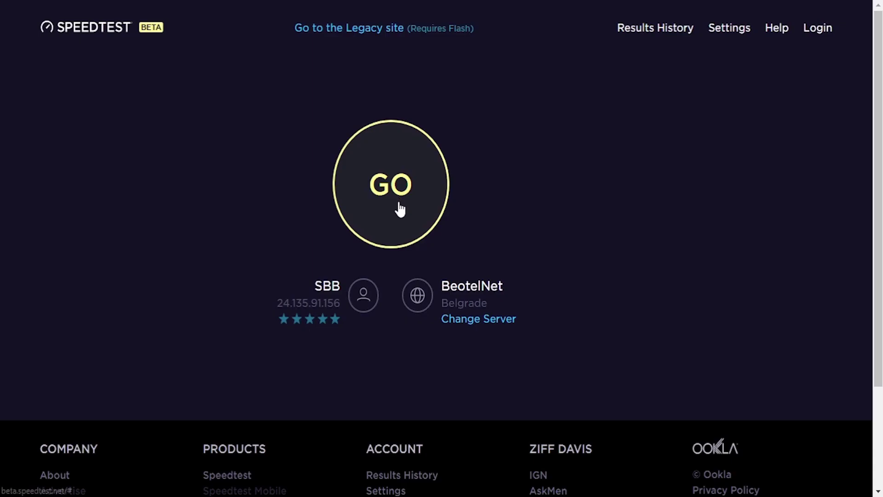
Step: Run the BeotelNet Belgrade speed test: 7 ms ping, 45.07 Mbps down, 3.95 Mbps up
click(400, 208)
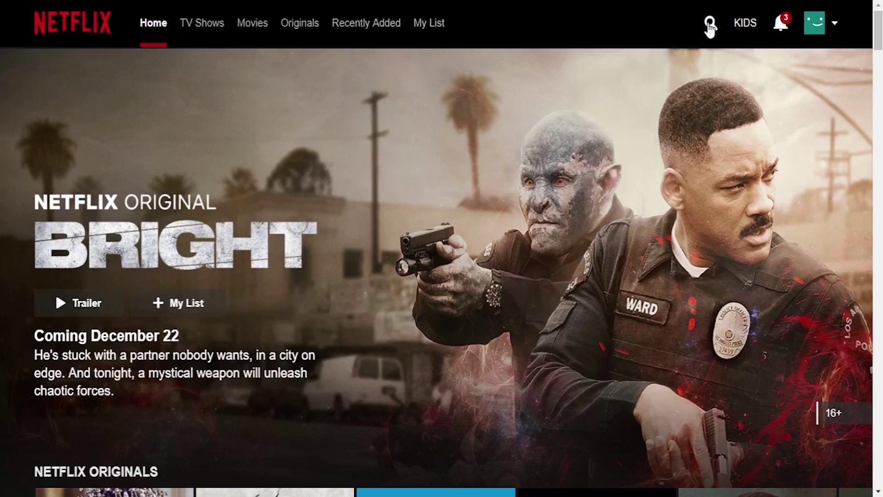
Step: Search Netflix for futurama, then enter your e-mail and English on Avira's support form
click(710, 27)
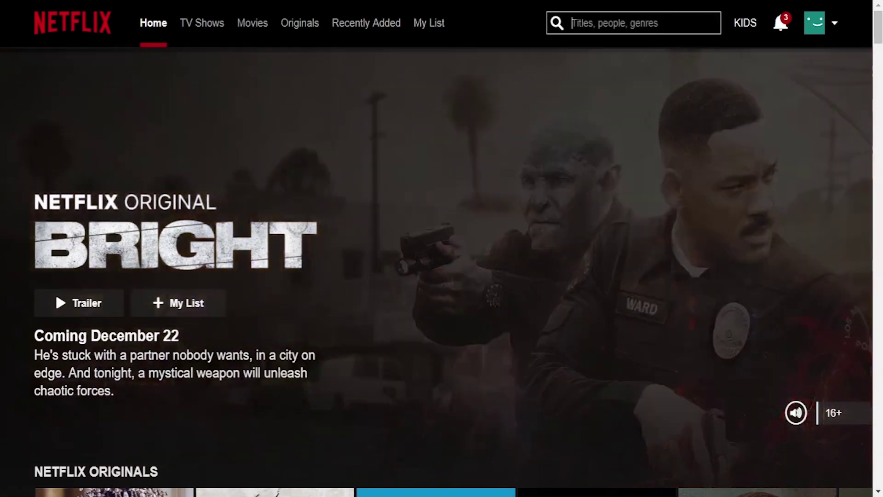
text(futurama)
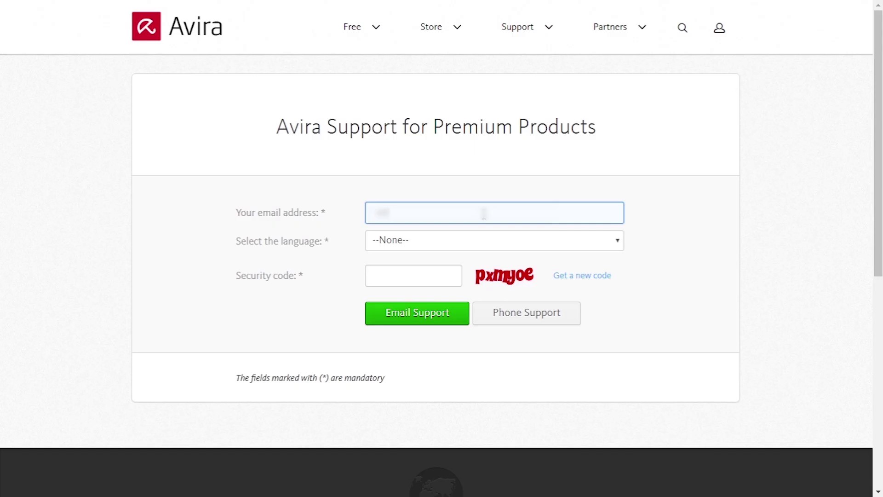
click(475, 240)
click(474, 271)
click(421, 276)
Step: Enter the security code and your name, then e-mail support asking which server unlocks American Netflix
text(pxmyoe)
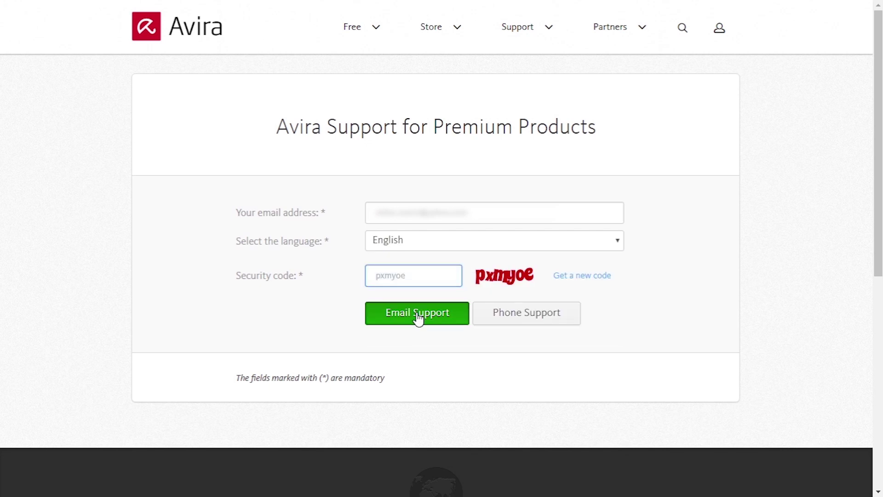
click(417, 315)
click(419, 210)
click(457, 312)
text(can you tell me which server is best for unlocking the American content on netflix?)
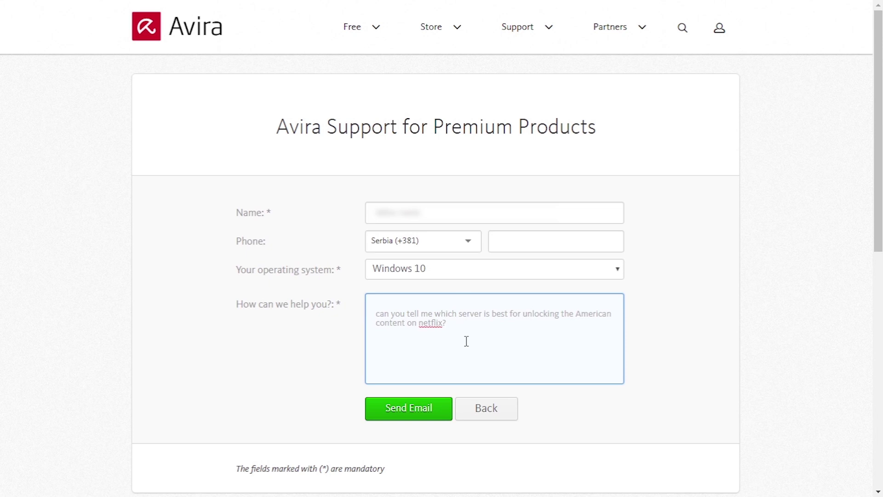
scroll(467, 343, down, 3)
click(409, 414)
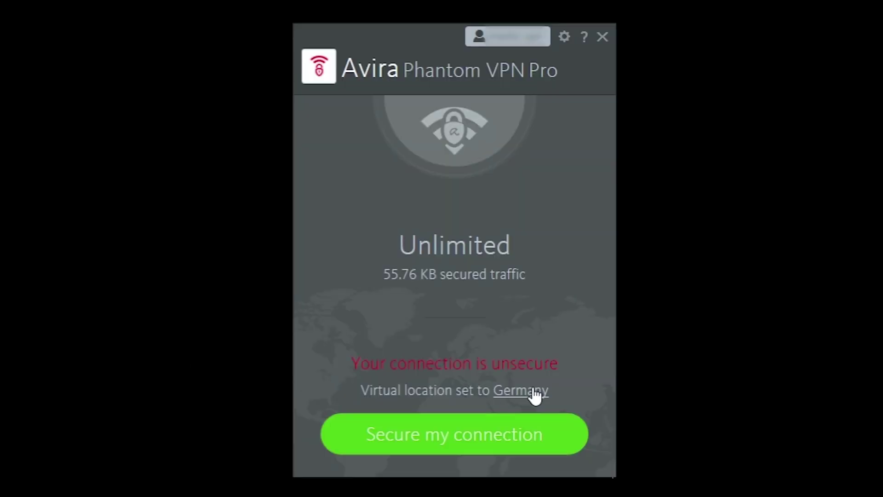
Step: Search the virtual locations for 'u' and connect through US - San Francisco
click(532, 394)
scroll(512, 339, down, 3)
click(491, 177)
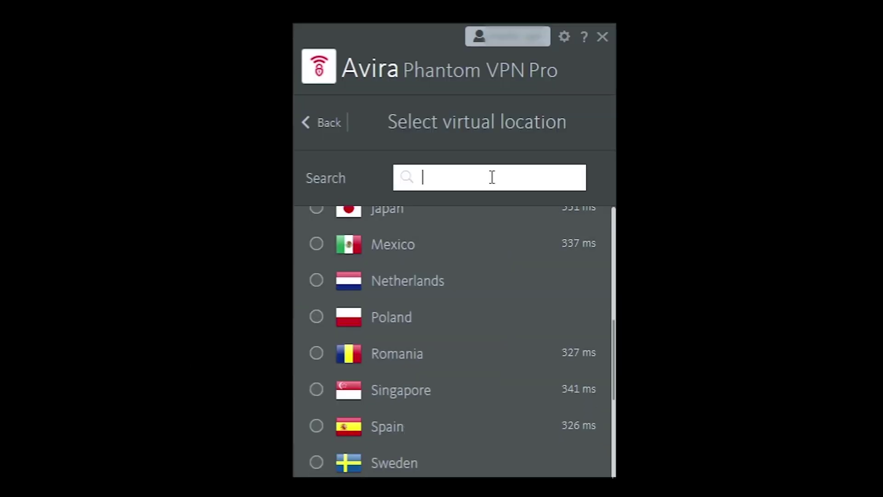
text(u)
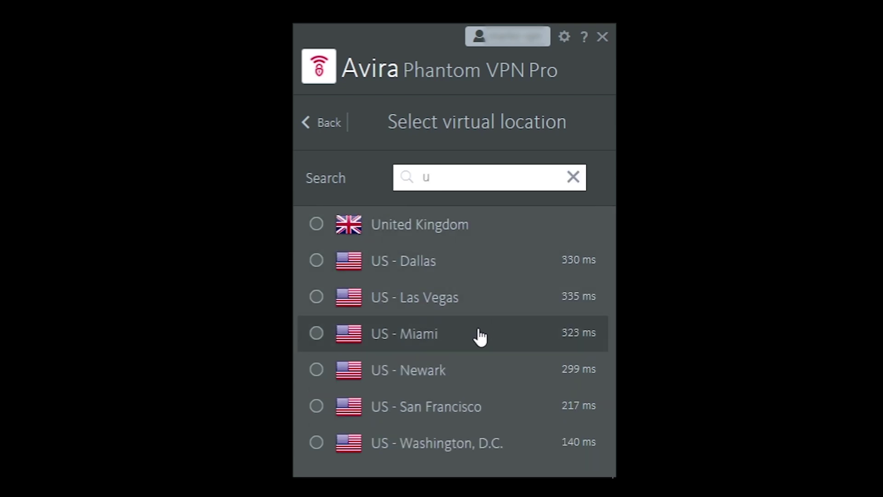
click(479, 406)
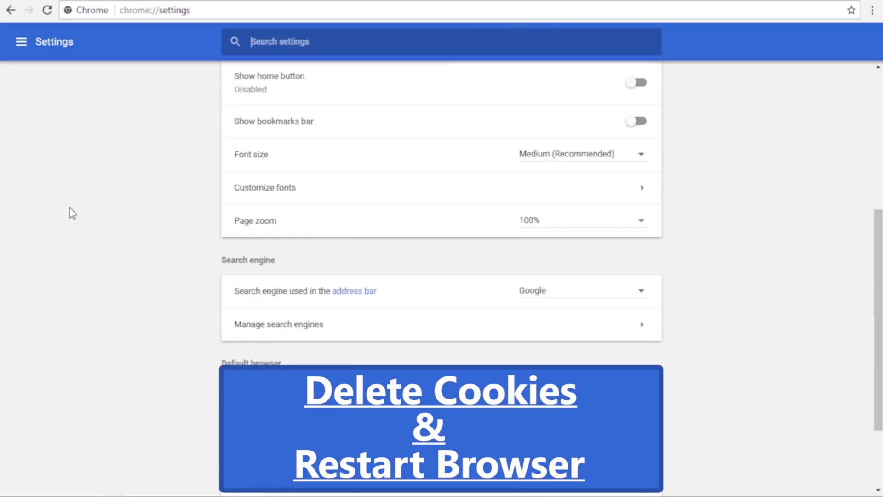
scroll(71, 211, down, 20)
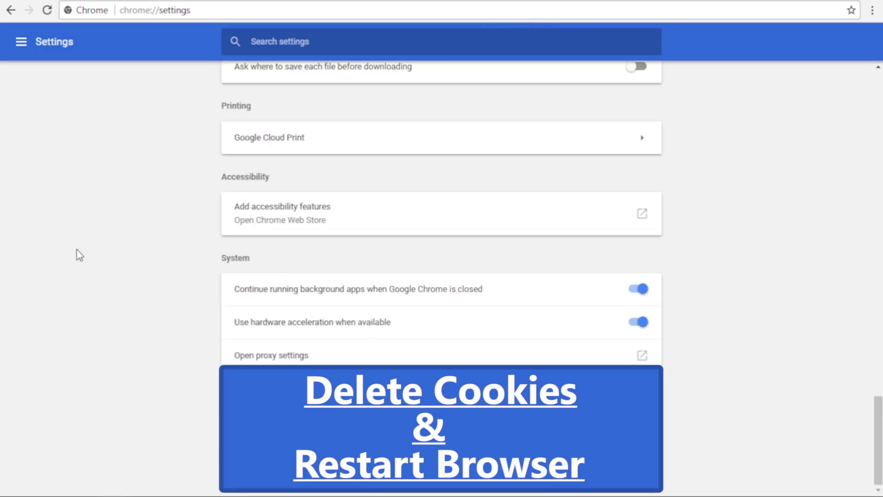
Step: In Clear browsing data, tick Autofill, Hosted app data and Media licenses alongside cookies
scroll(78, 254, up, 15)
click(297, 301)
scroll(292, 230, down, 3)
click(292, 225)
click(292, 258)
click(292, 294)
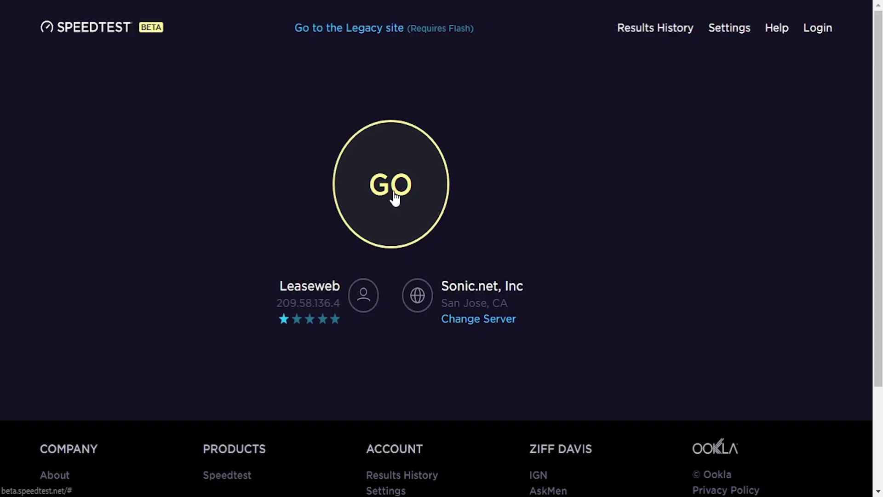
Step: Run the Speedtest over the US VPN: 201 ms ping, 2.31 Mbps down, 2.09 Mbps up
click(395, 195)
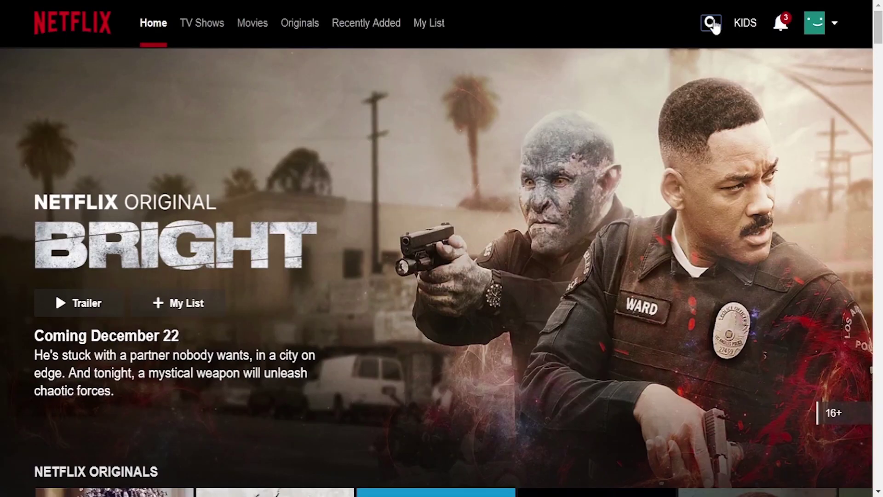
Step: Search Netflix for 'futurama' and find Futurama in the results
click(713, 16)
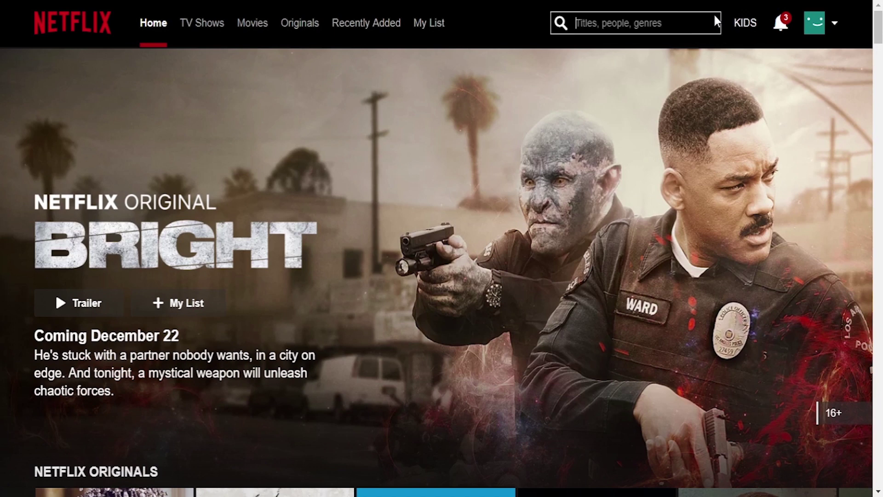
text(futurama)
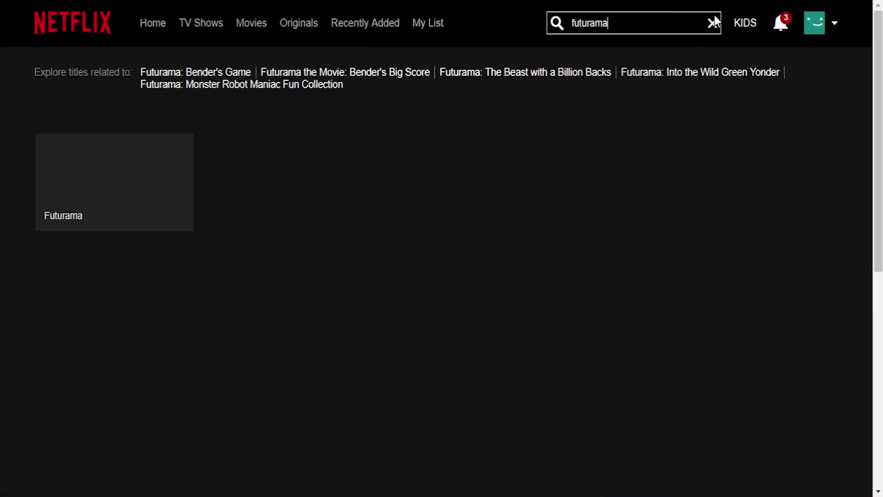
mouse_move(152, 177)
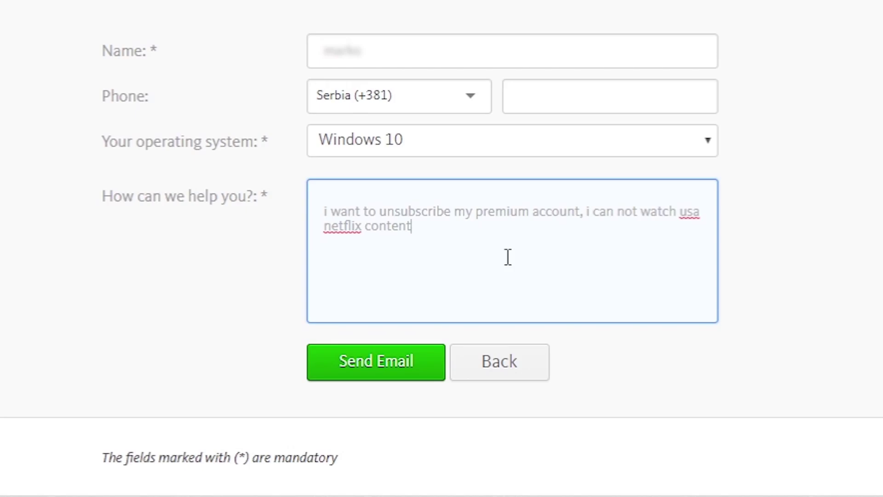
Step: Email Avira Support the refund request '....please refund my mone', then scroll the Right of Withdrawal terms
text(....)
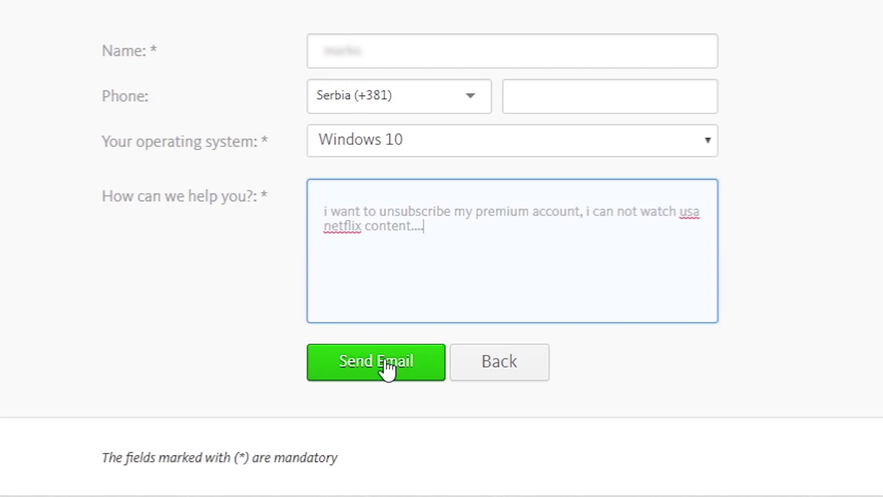
text(please ref)
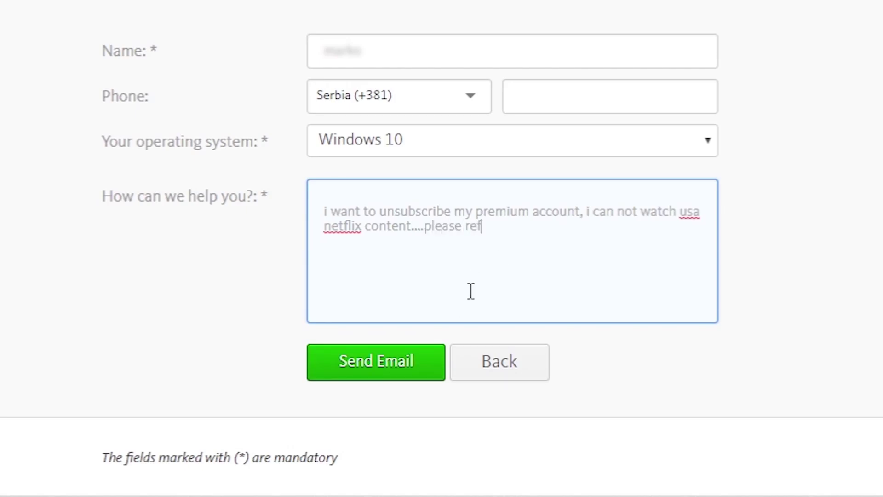
text(und my money...)
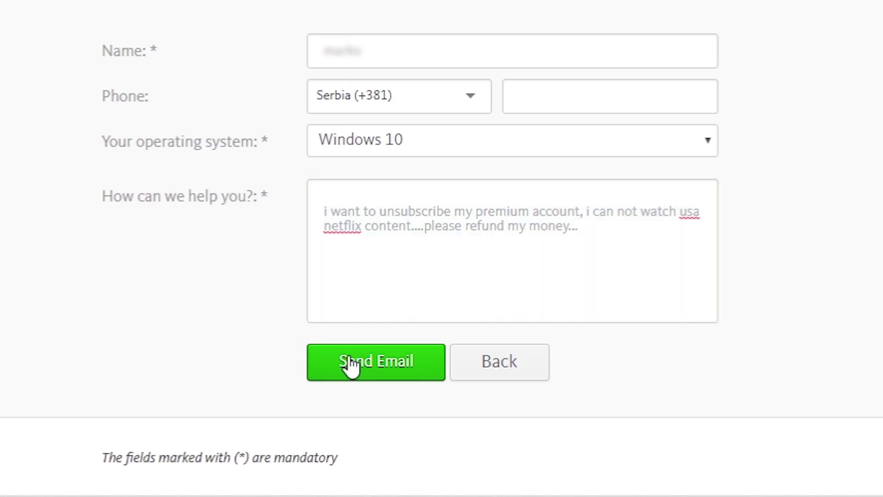
click(352, 365)
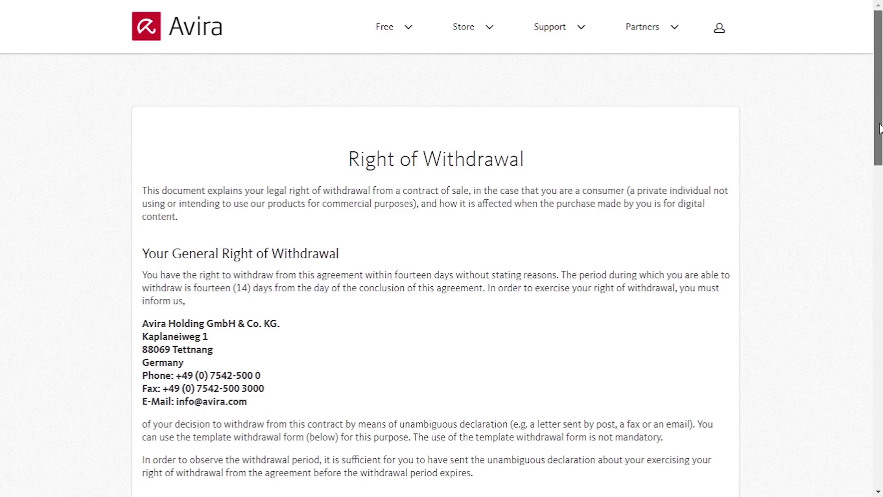
scroll(879, 151, down, 3)
drag(879, 150, 871, 121)
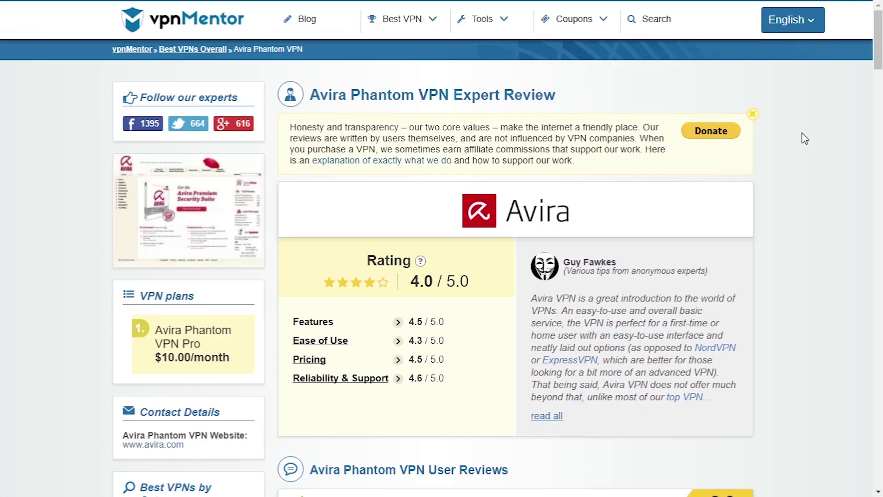
scroll(802, 134, down, 7)
scroll(801, 133, down, 9)
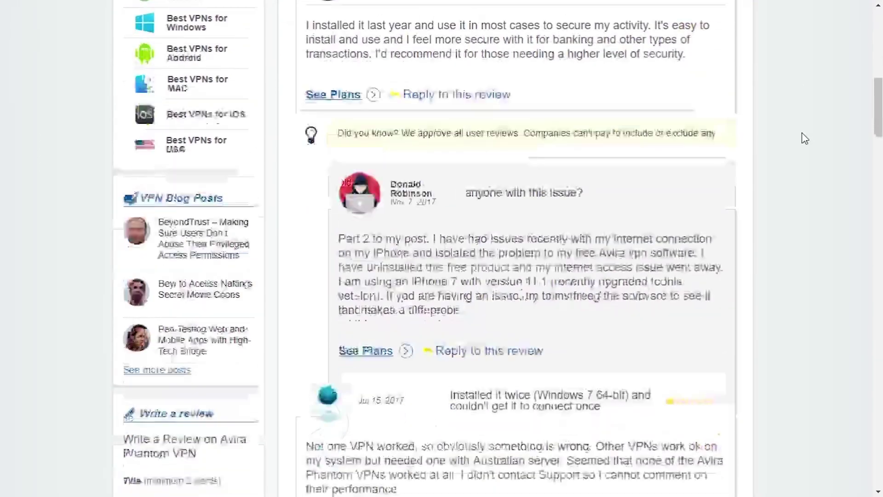
scroll(801, 133, down, 5)
scroll(802, 134, down, 11)
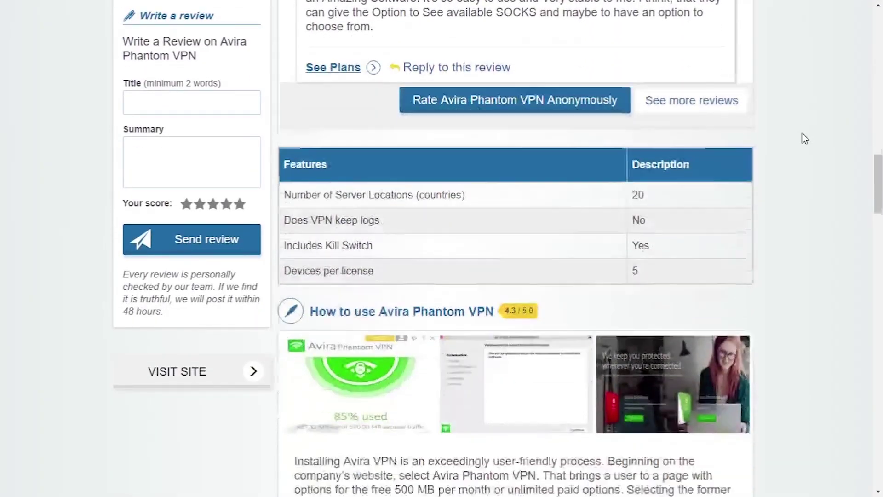
scroll(804, 138, down, 16)
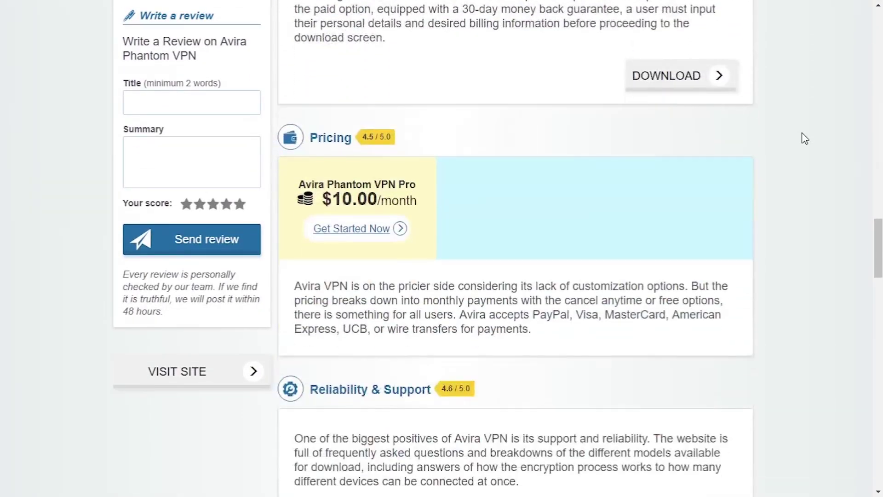
scroll(805, 138, down, 14)
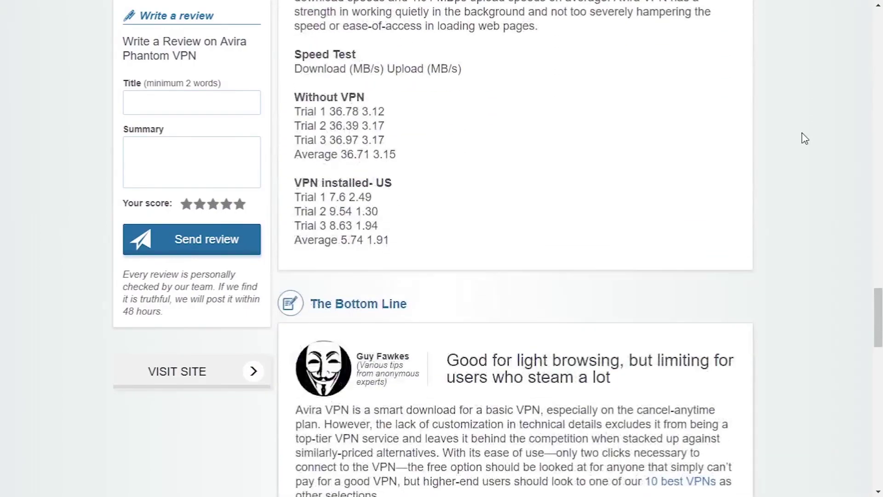
scroll(805, 138, down, 10)
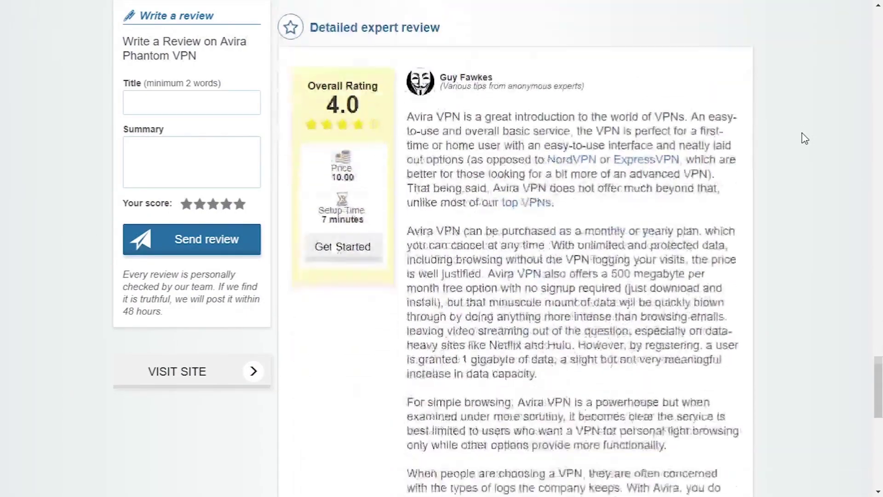
scroll(805, 138, down, 6)
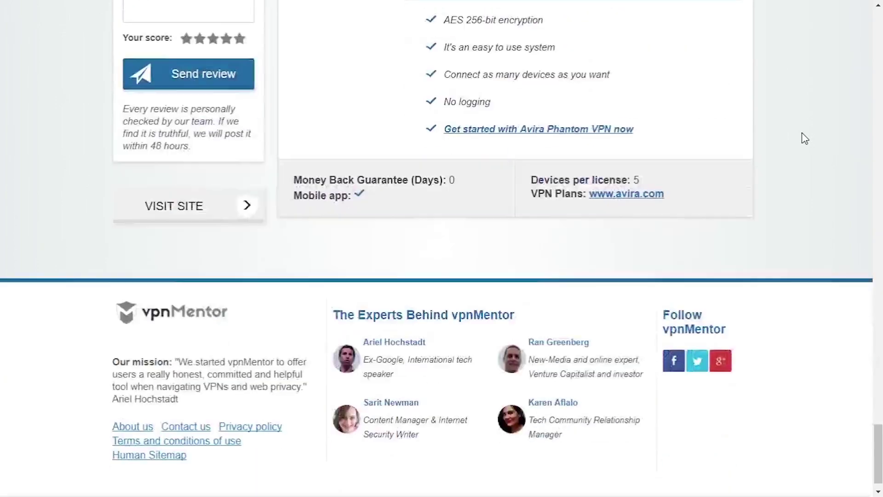